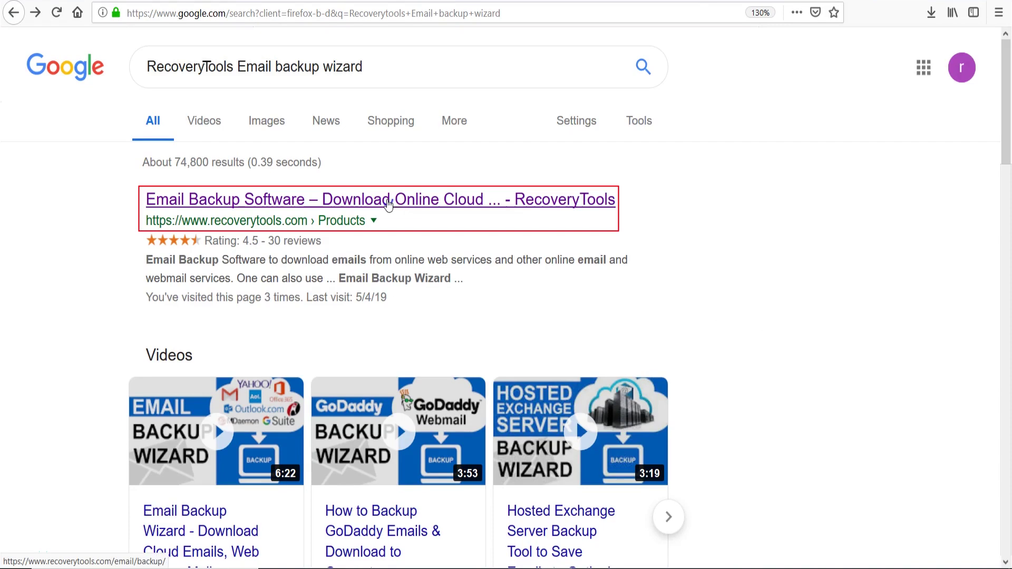
Step: Open the 'Email Backup Software – RecoveryTools' page from the Google results
{"action": "left_click", "coordinate": [388, 205]}
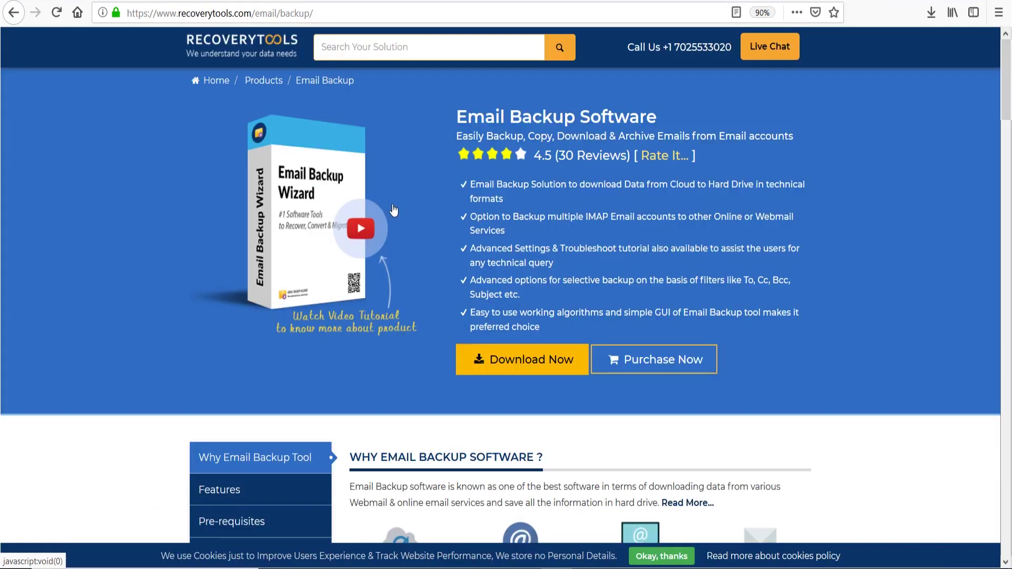
Step: Download setup-email-backup(5).exe from the product page and launch it from Firefox's downloads
{"action": "left_click", "coordinate": [511, 360]}
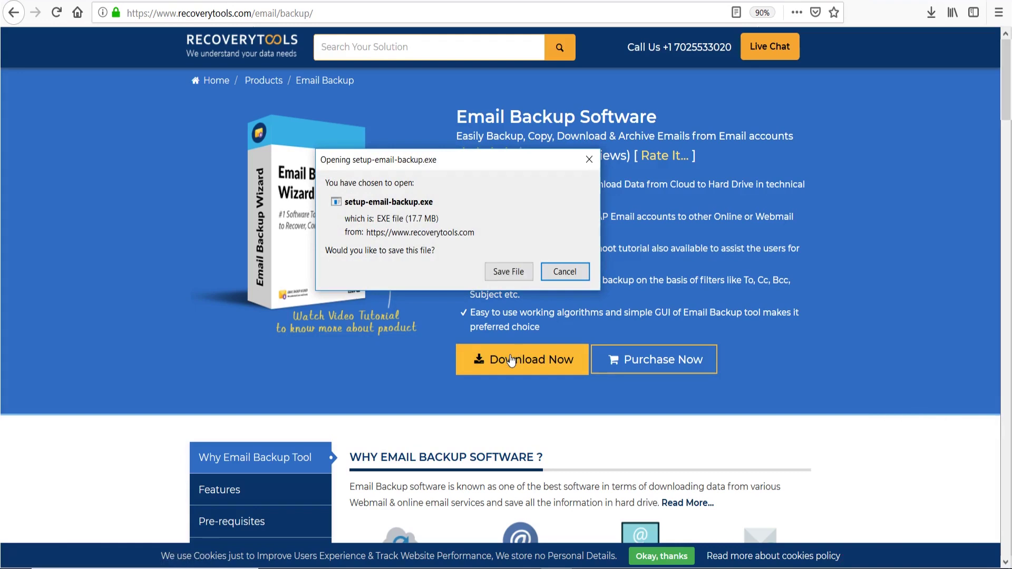
{"action": "left_click", "coordinate": [509, 272]}
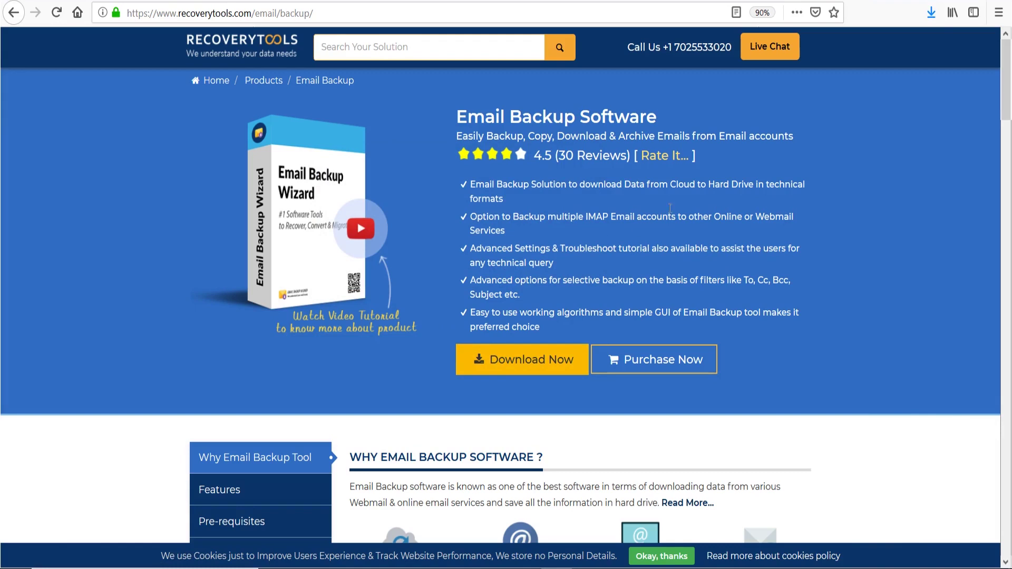
{"action": "left_click", "coordinate": [931, 13]}
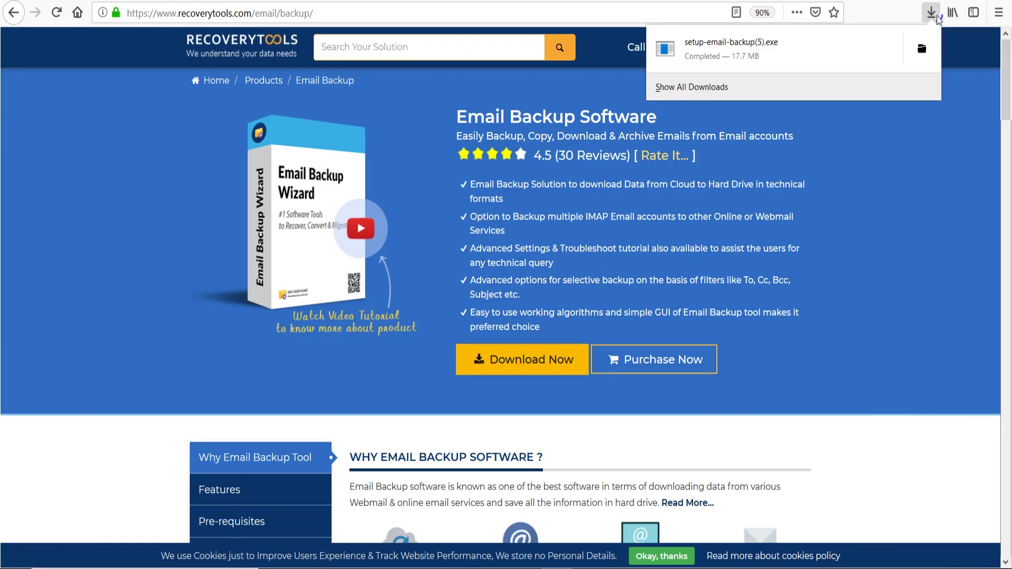
{"action": "left_click", "coordinate": [754, 56]}
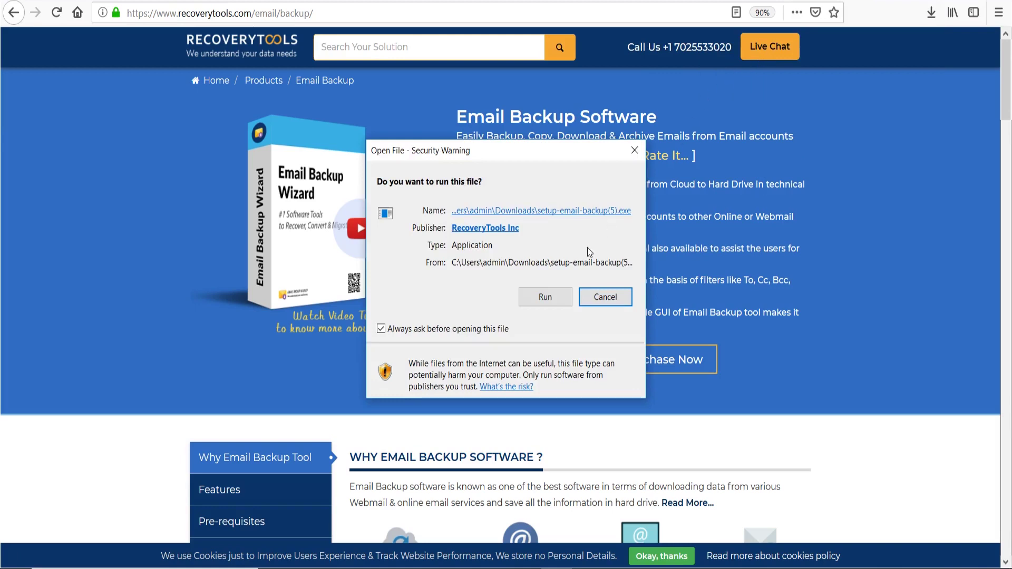
Step: Run the installer, accept the licence, and install with the default folder and shortcuts
{"action": "left_click", "coordinate": [568, 306]}
{"action": "left_click", "coordinate": [529, 308]}
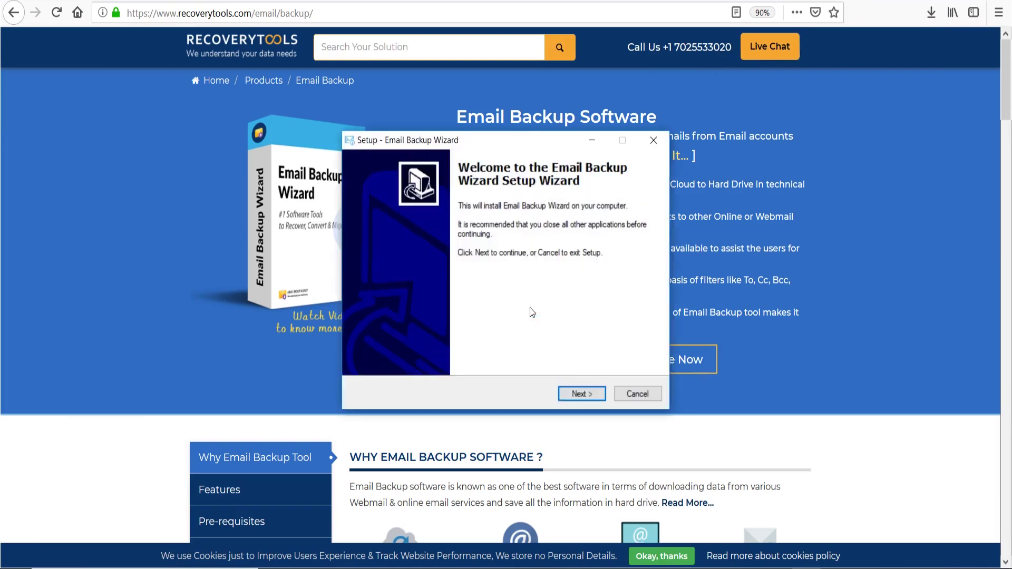
{"action": "left_click", "coordinate": [580, 394]}
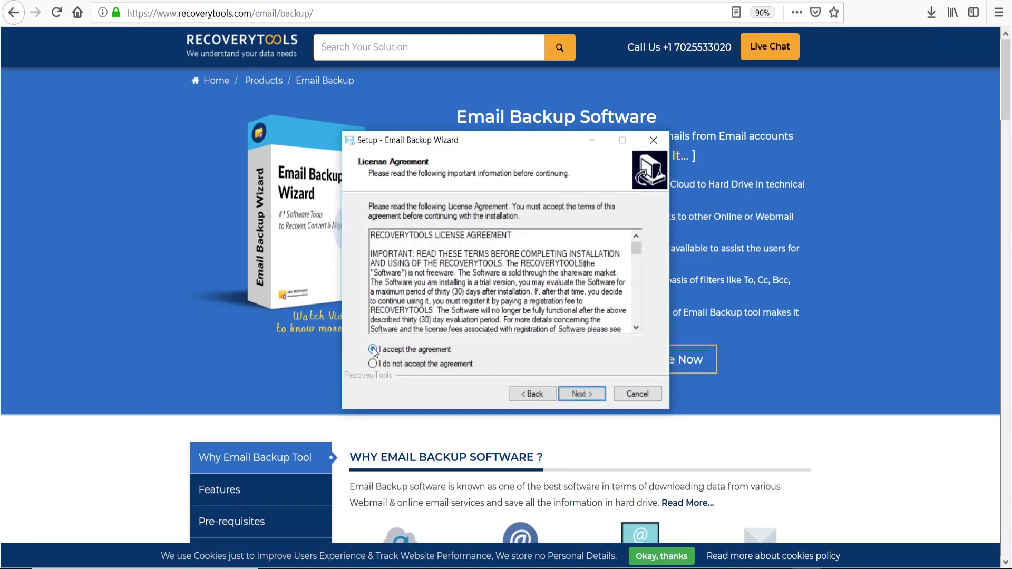
{"action": "left_click", "coordinate": [597, 397]}
{"action": "left_click", "coordinate": [596, 397]}
{"action": "left_click", "coordinate": [596, 397]}
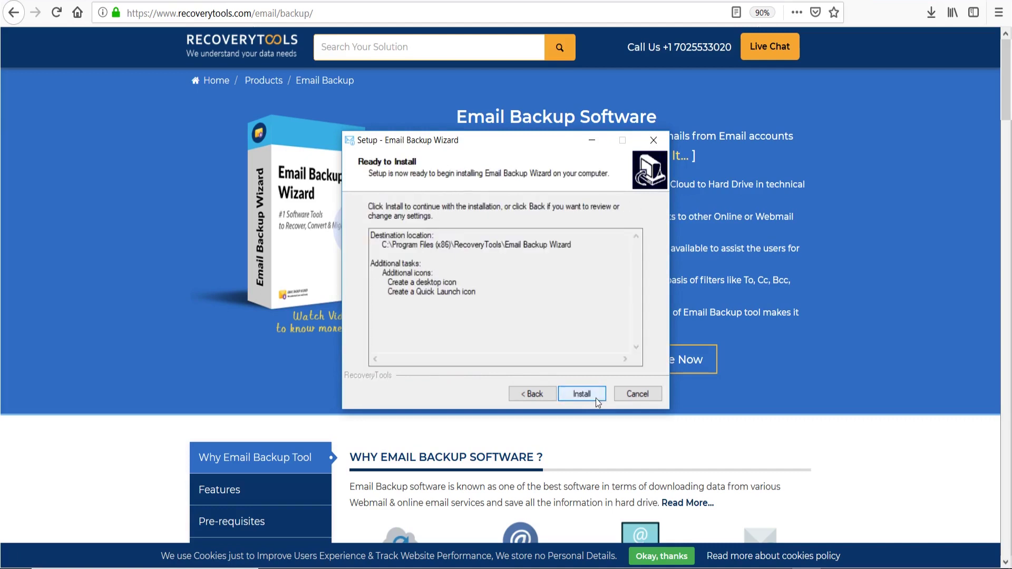
{"action": "left_click", "coordinate": [596, 397]}
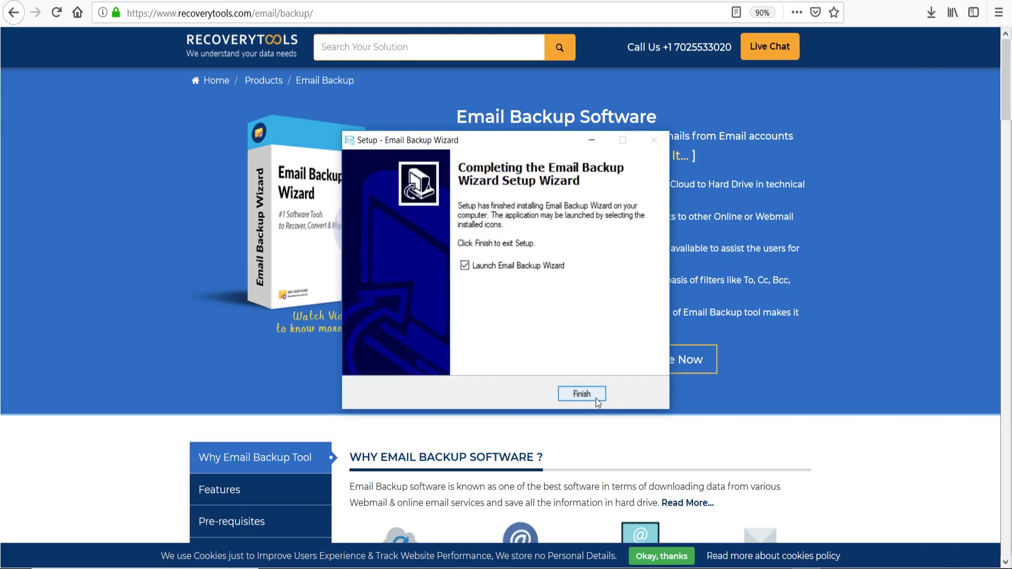
Step: Finish setup to launch Email Backup Wizard and choose IMAP Server as the email source
{"action": "left_click", "coordinate": [595, 398]}
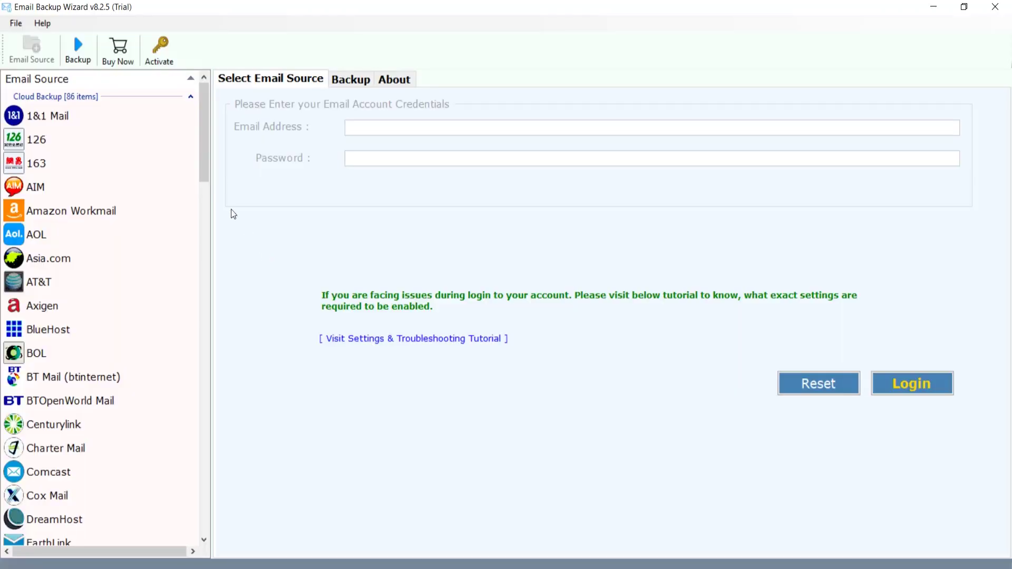
{"action": "left_click_drag", "start_coordinate": [202, 171], "coordinate": [201, 325]}
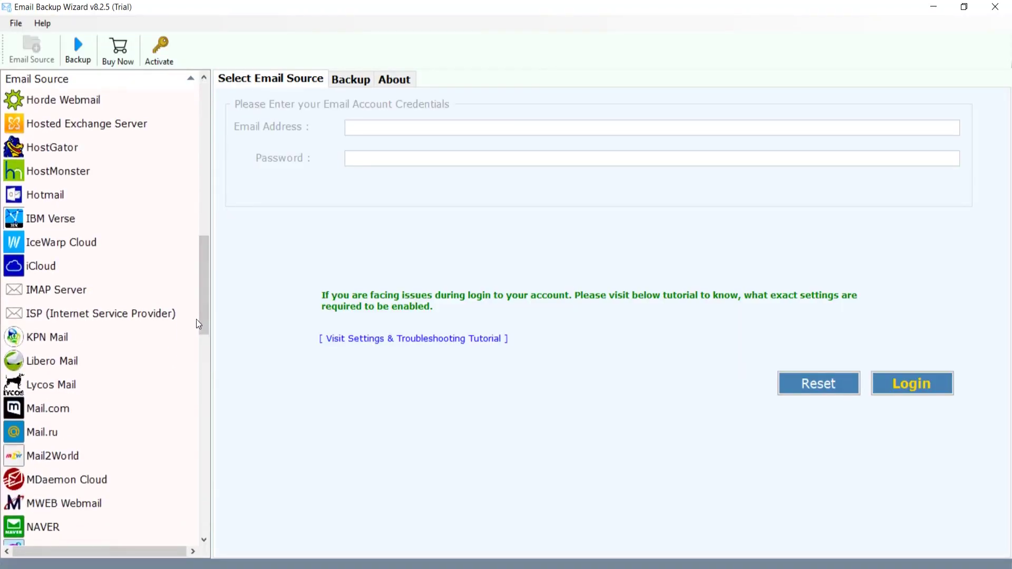
{"action": "left_click", "coordinate": [104, 295]}
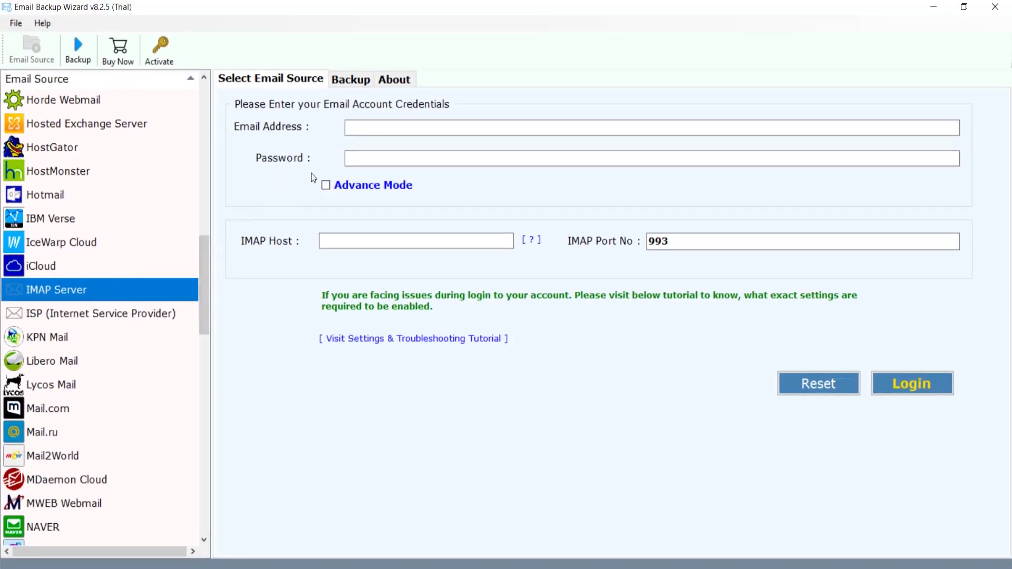
Step: Log in with the SBCglobal address, its password, and IMAP host imap.mail.att.net on port 993
{"action": "left_click", "coordinate": [346, 130]}
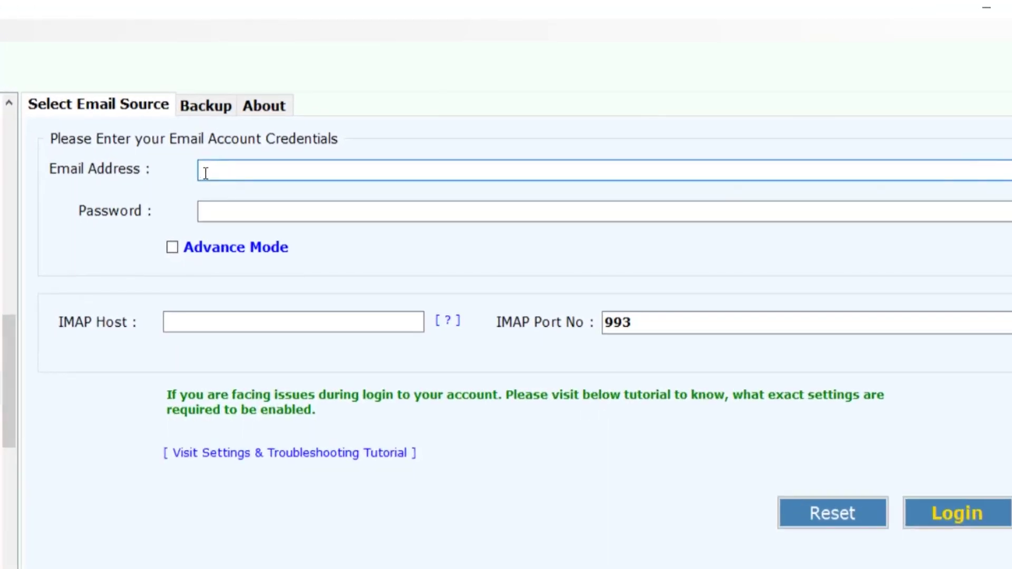
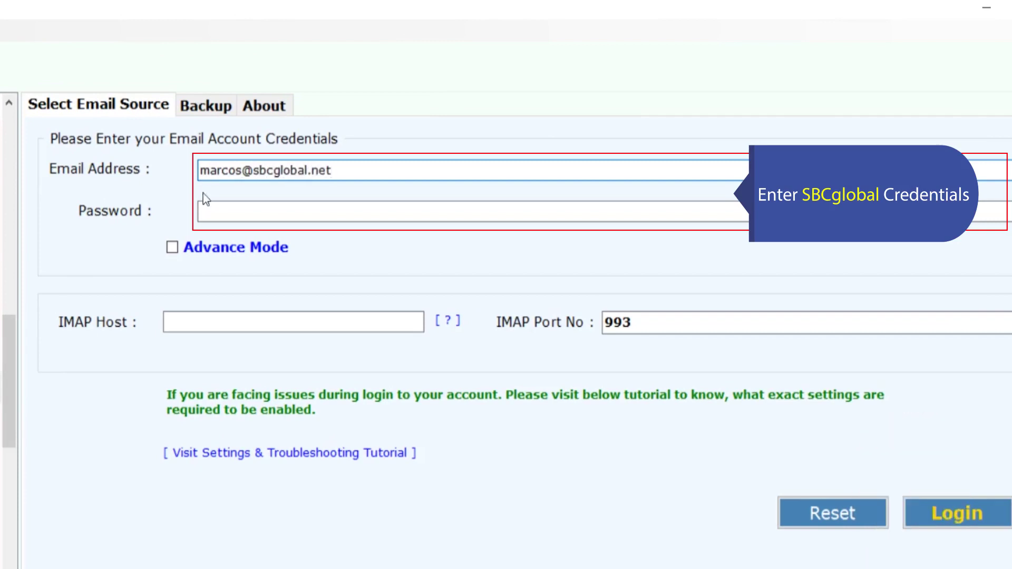
{"action": "left_click", "coordinate": [205, 209]}
{"action": "type", "text": "••"}
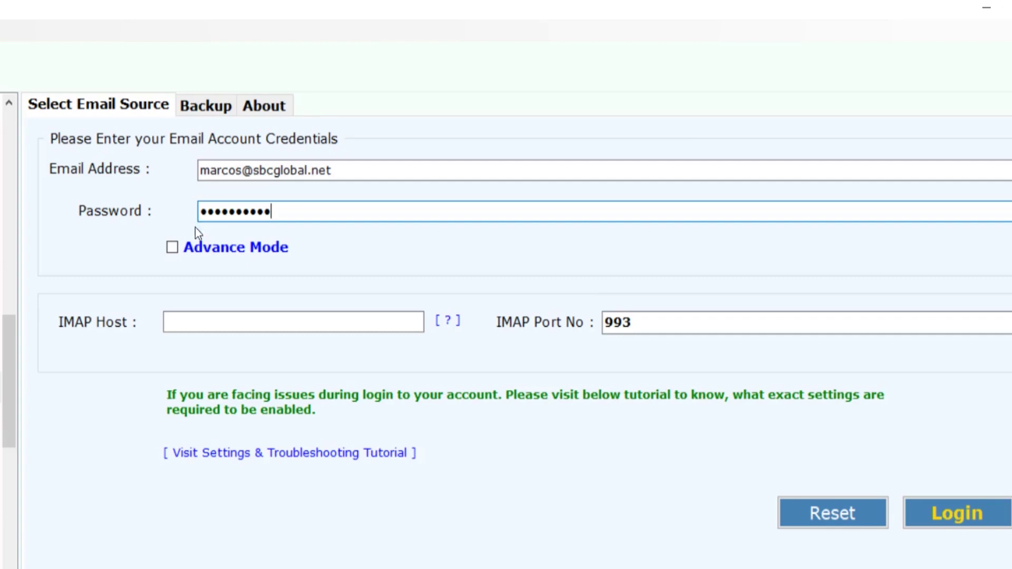
{"action": "left_click", "coordinate": [175, 322]}
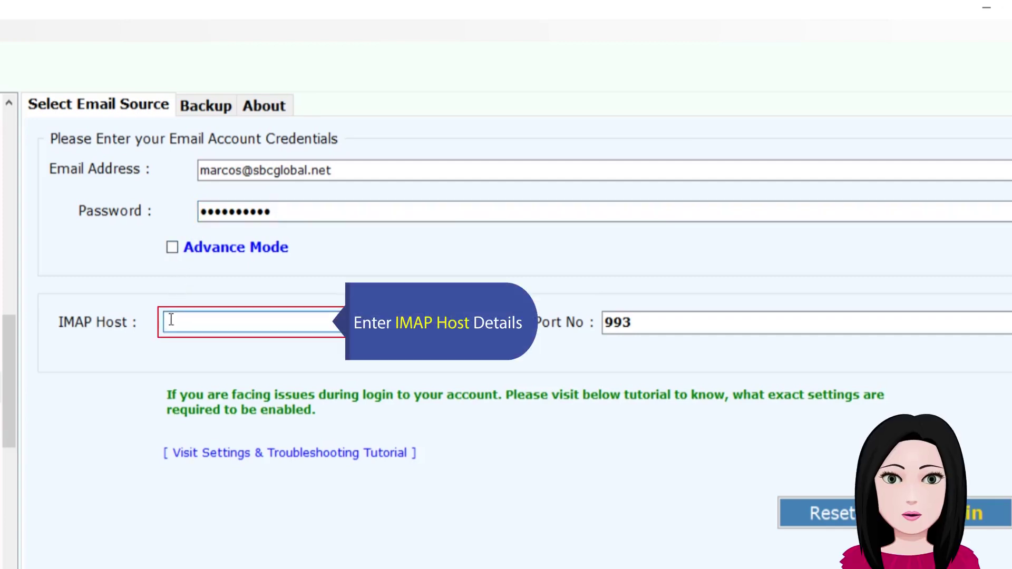
{"action": "type", "text": "imap.mail.att.net"}
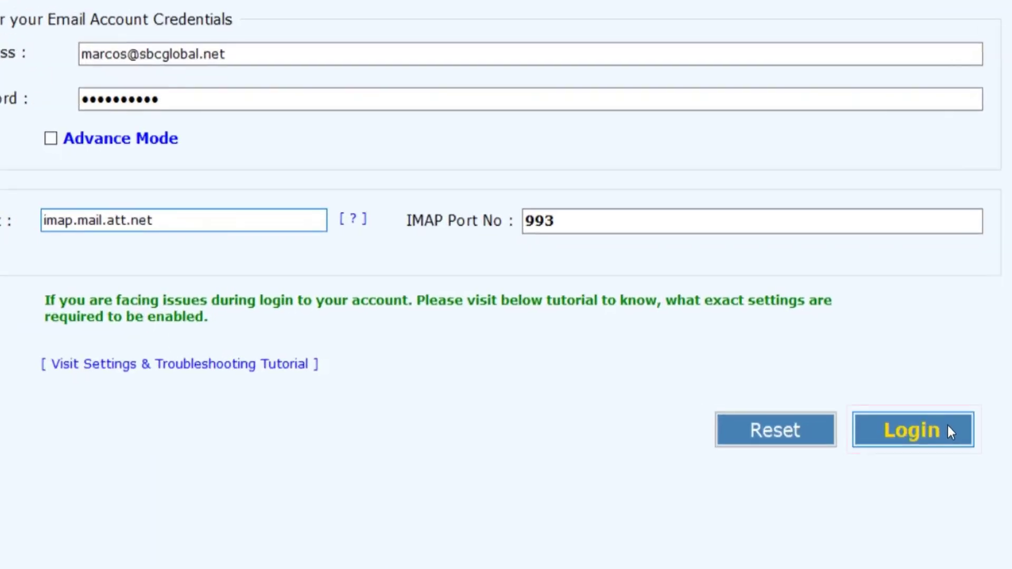
{"action": "left_click", "coordinate": [948, 425]}
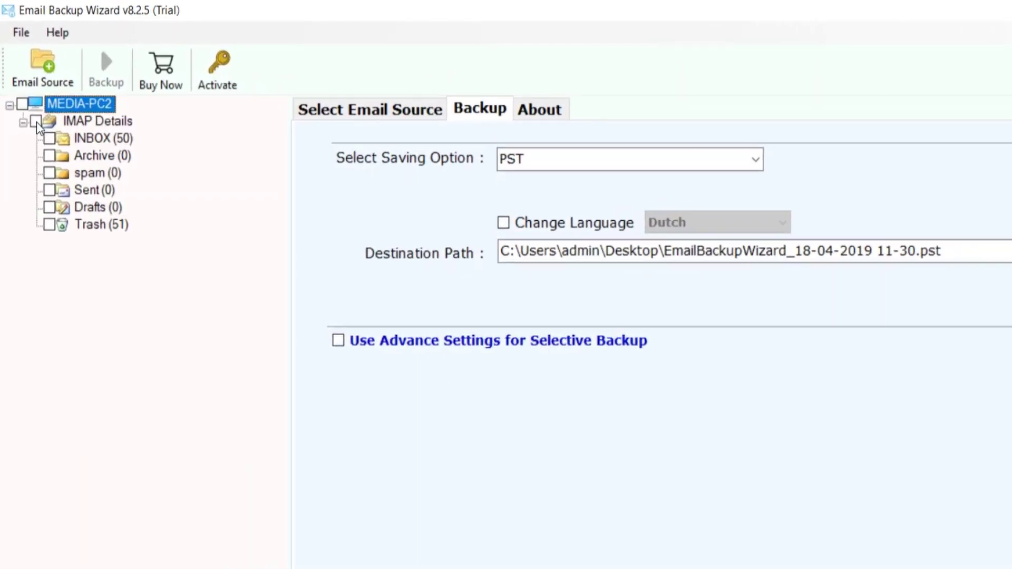
Step: Check all mailbox folders and pick Gmail from the Select Saving Option list
{"action": "left_click", "coordinate": [36, 121]}
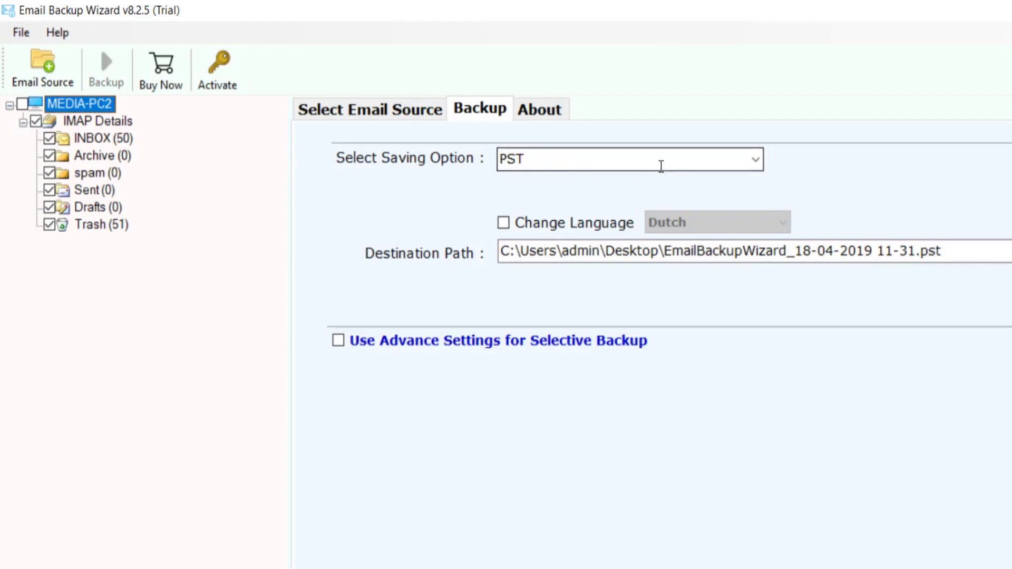
{"action": "left_click", "coordinate": [754, 165]}
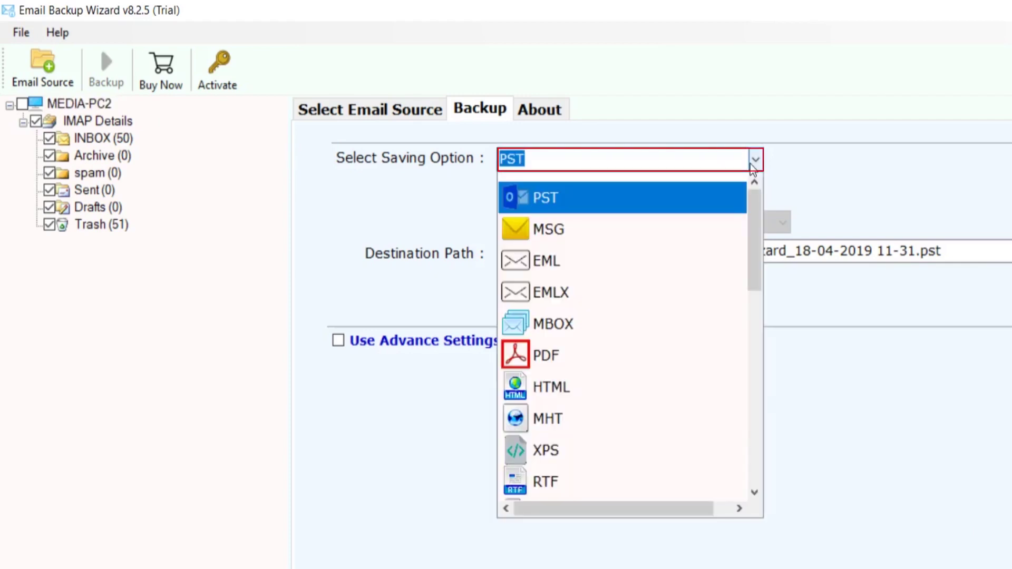
{"action": "left_click_drag", "start_coordinate": [753, 219], "coordinate": [747, 340]}
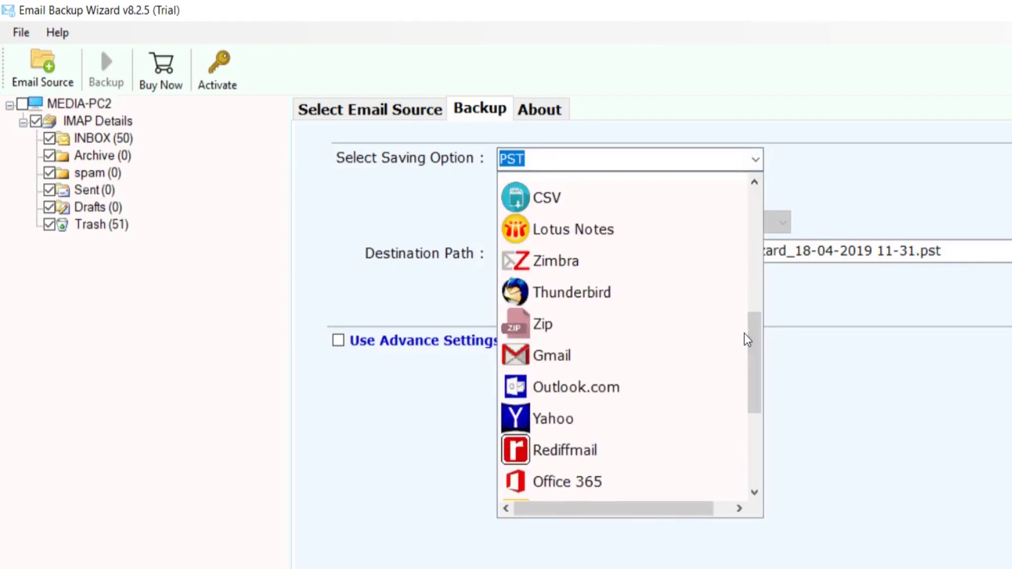
{"action": "left_click", "coordinate": [626, 359]}
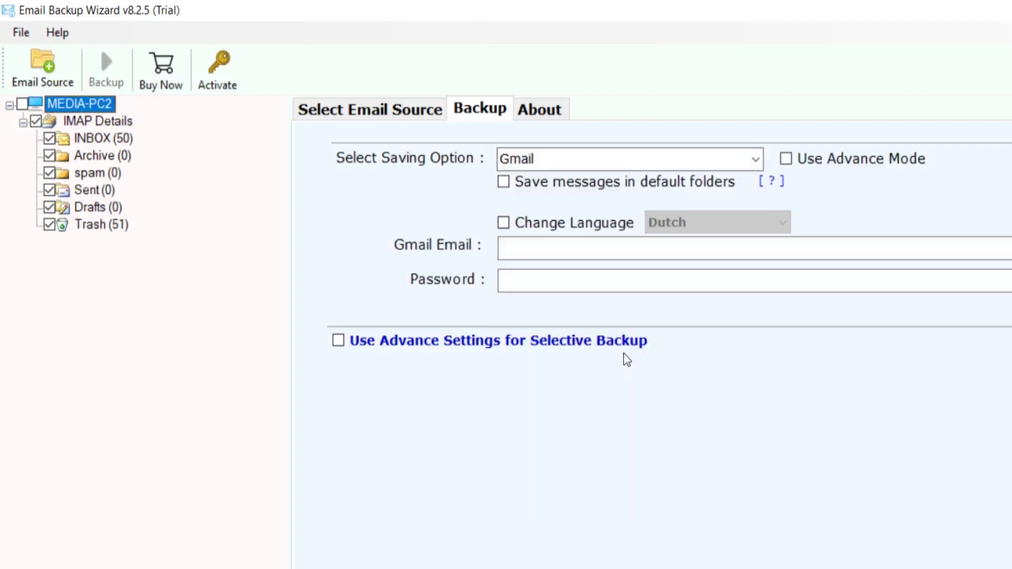
Step: Leave default-folder saving off, enter the Gmail address and password, and start the Backup
{"action": "left_click", "coordinate": [504, 182]}
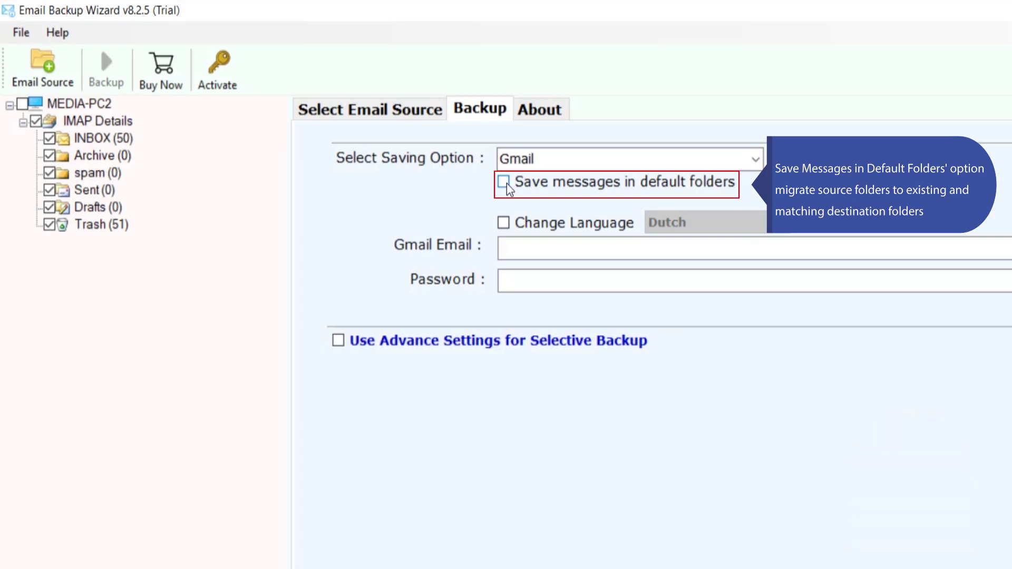
{"action": "left_click", "coordinate": [504, 182]}
{"action": "left_click", "coordinate": [507, 245]}
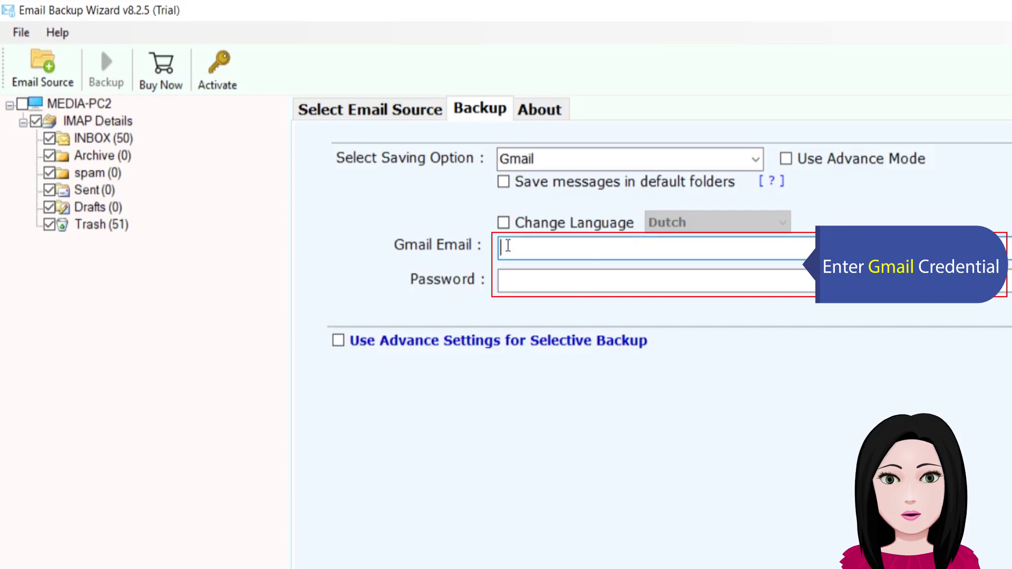
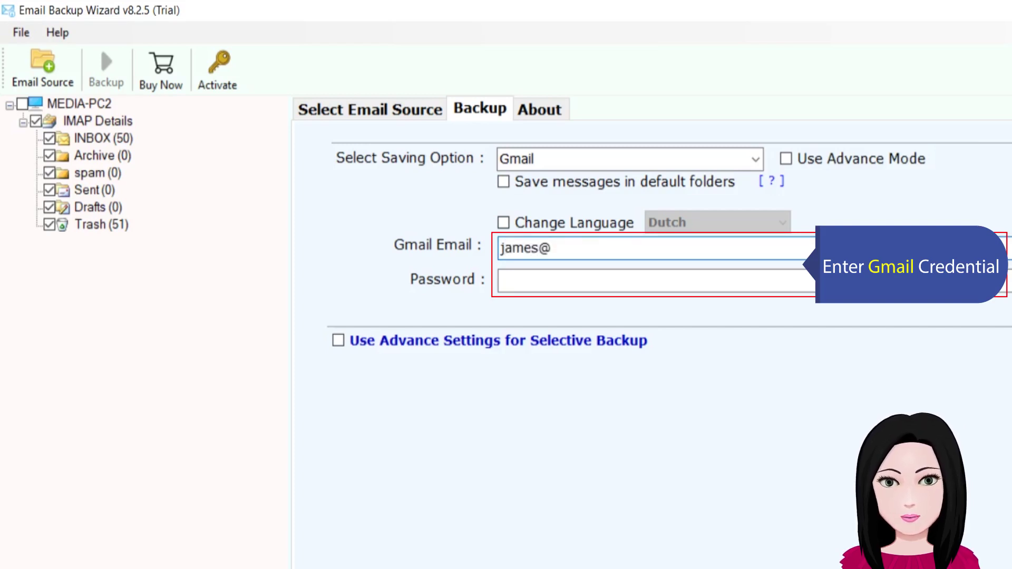
{"action": "left_click", "coordinate": [511, 280]}
{"action": "type", "text": "p"}
{"action": "type", "text": "••"}
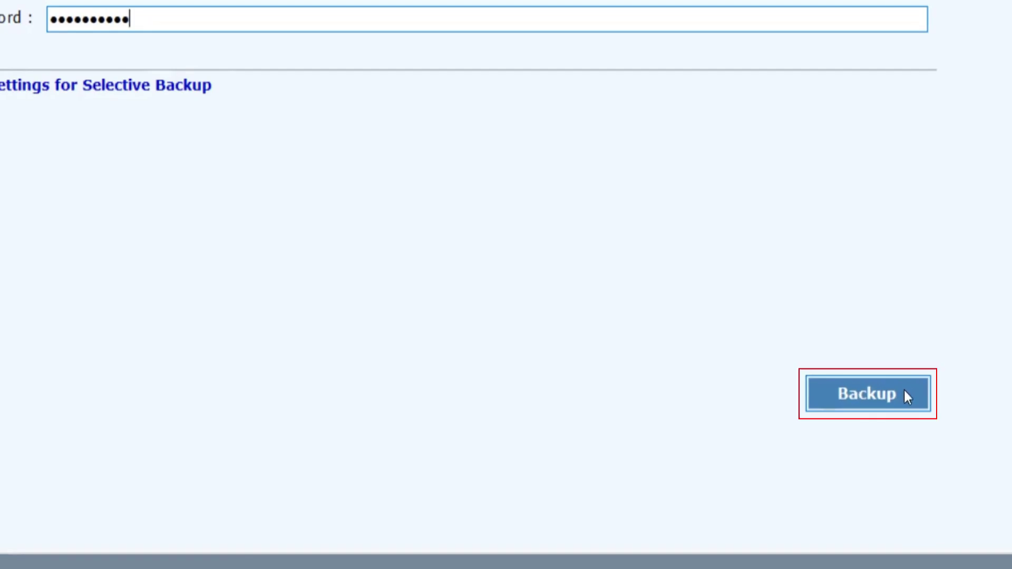
{"action": "left_click", "coordinate": [904, 392]}
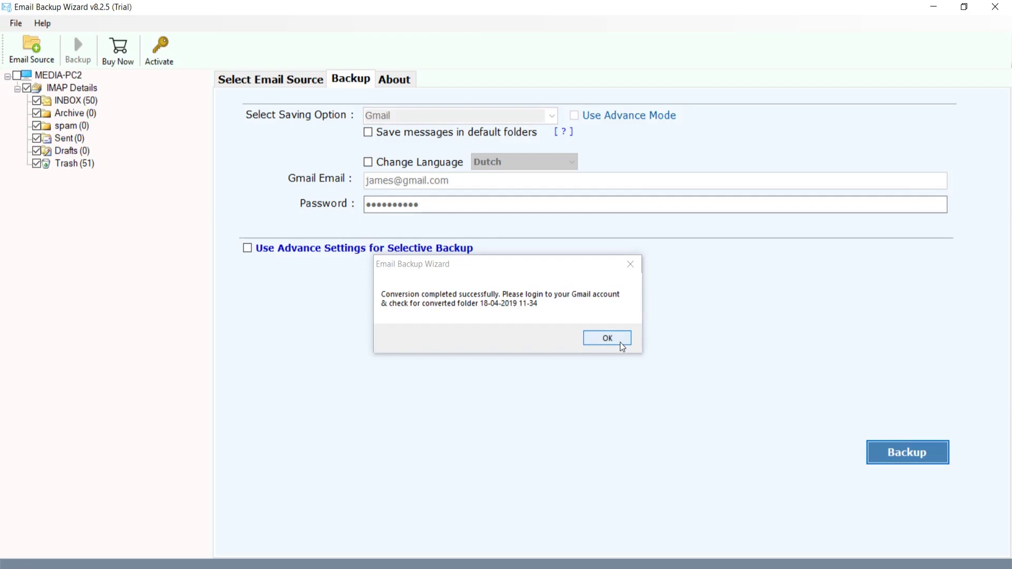
Step: Dismiss the conversion-completed message and the 25-message trial-limit notice
{"action": "left_click", "coordinate": [607, 338]}
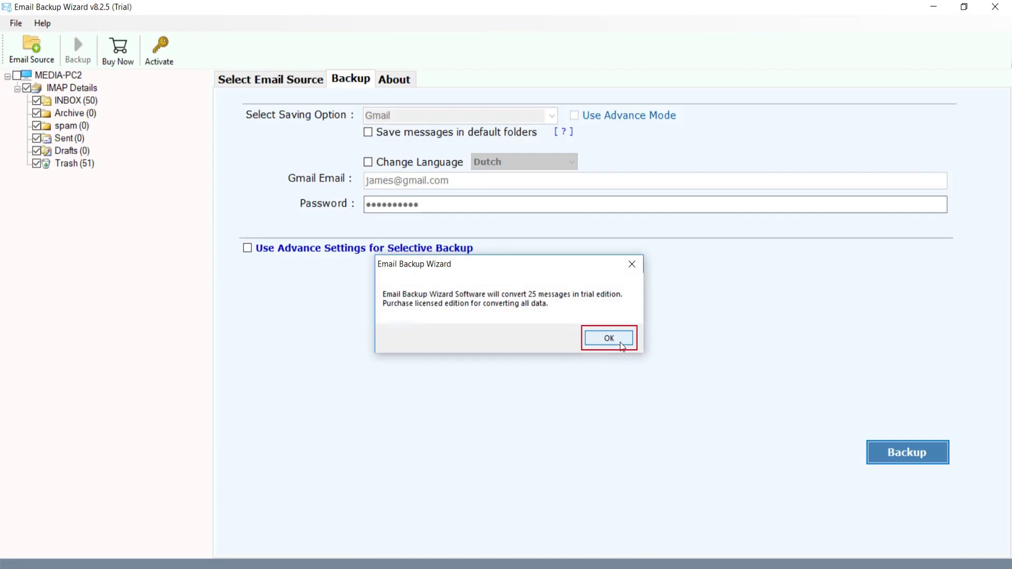
{"action": "left_click", "coordinate": [621, 344]}
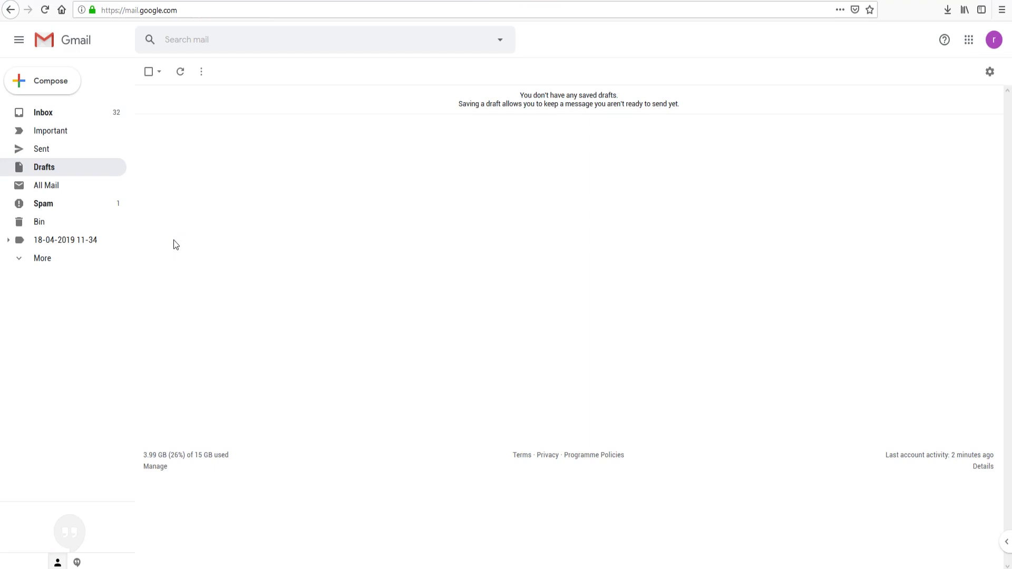
{"action": "left_click", "coordinate": [11, 241]}
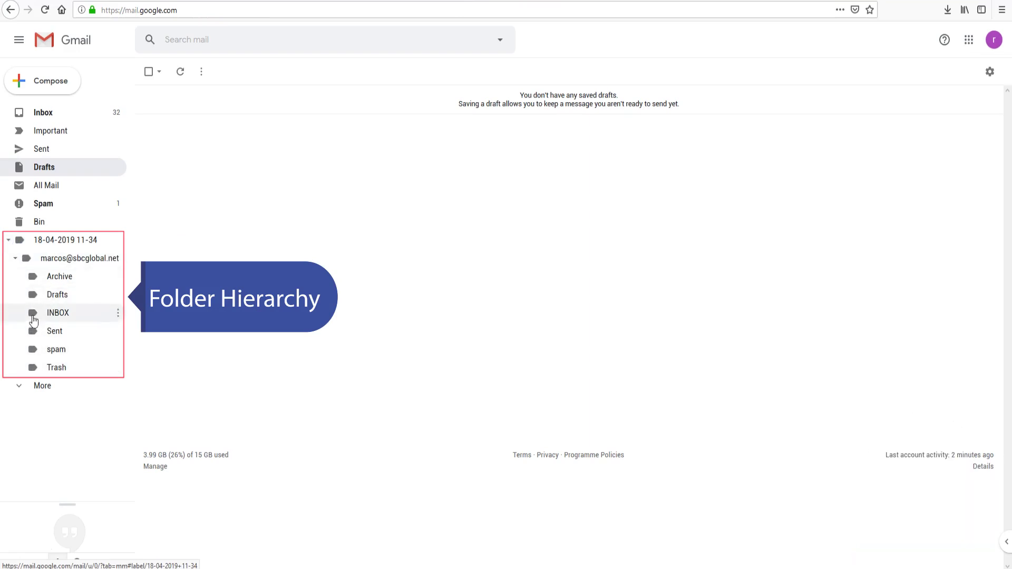
{"action": "left_click", "coordinate": [75, 314]}
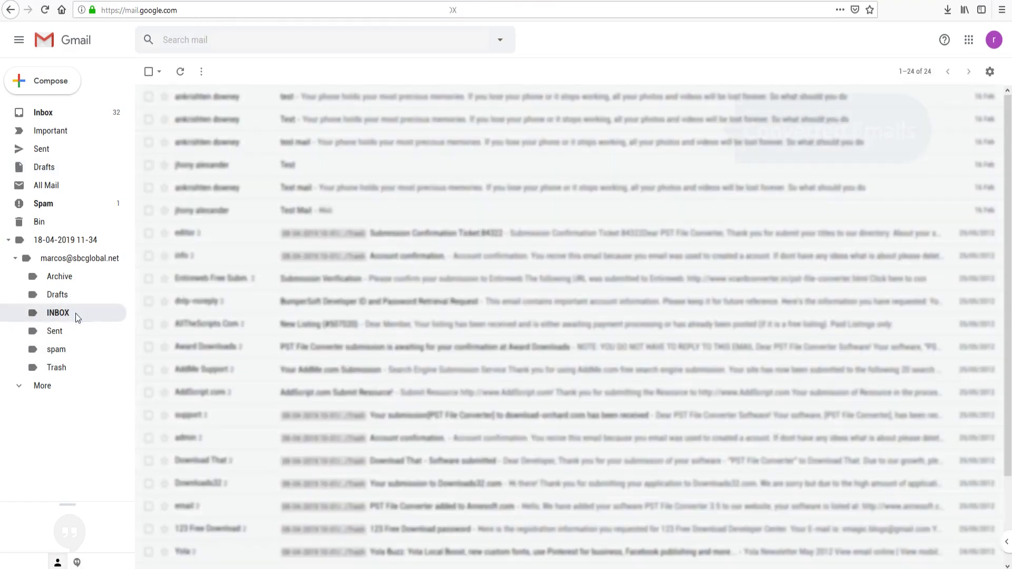